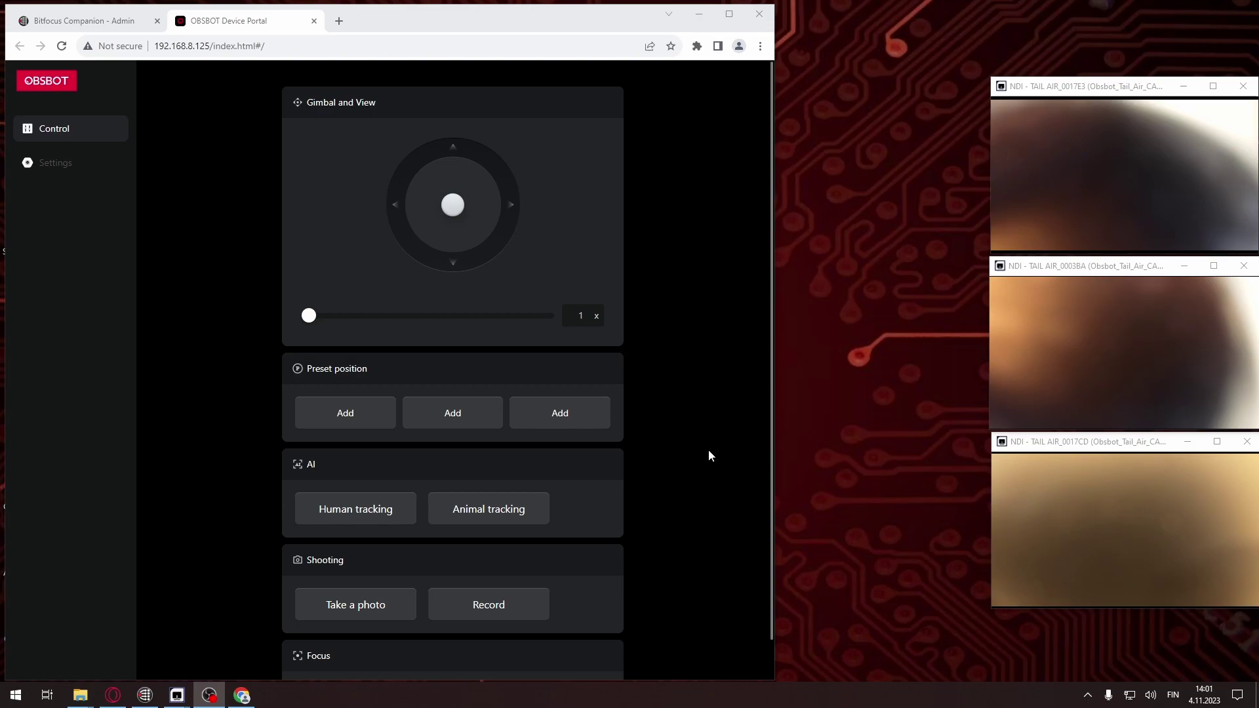
Step: Switch to the Bitfocus Companion page, review the TAIL_1 connection's VISCA configuration, and close it without saving
{"action": "mouse_move", "coordinate": [1049, 602]}
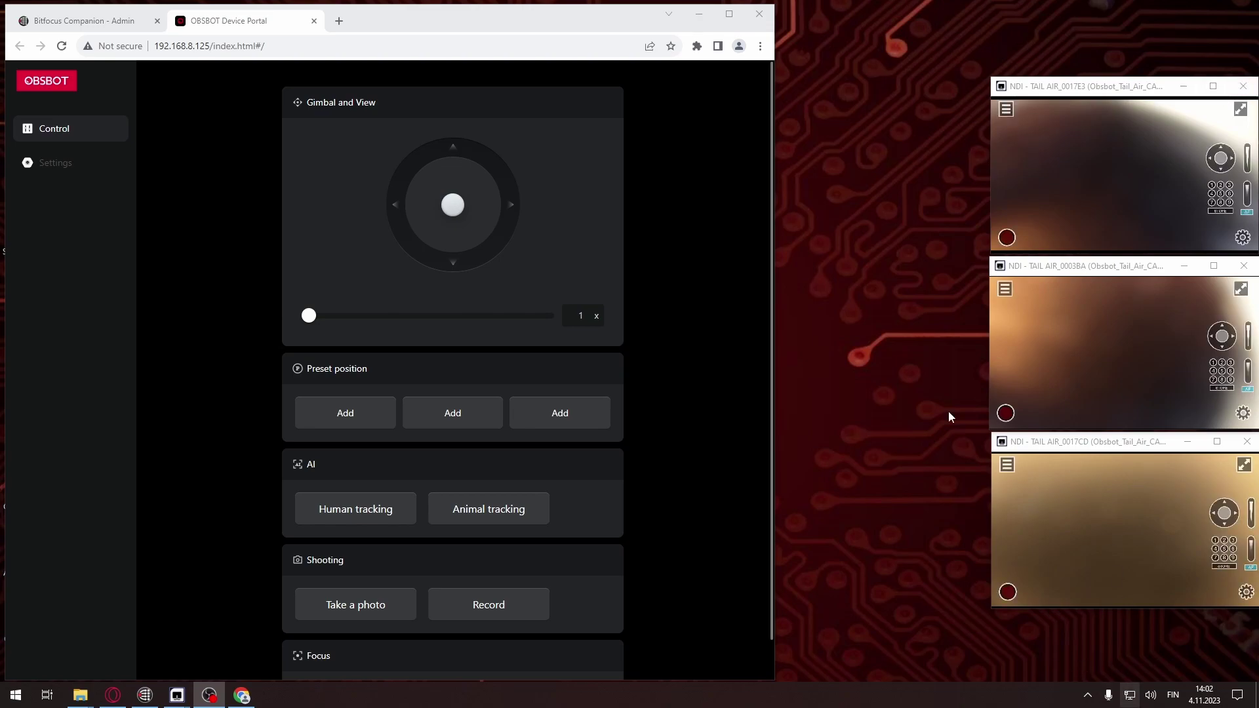
{"action": "left_click", "coordinate": [85, 22]}
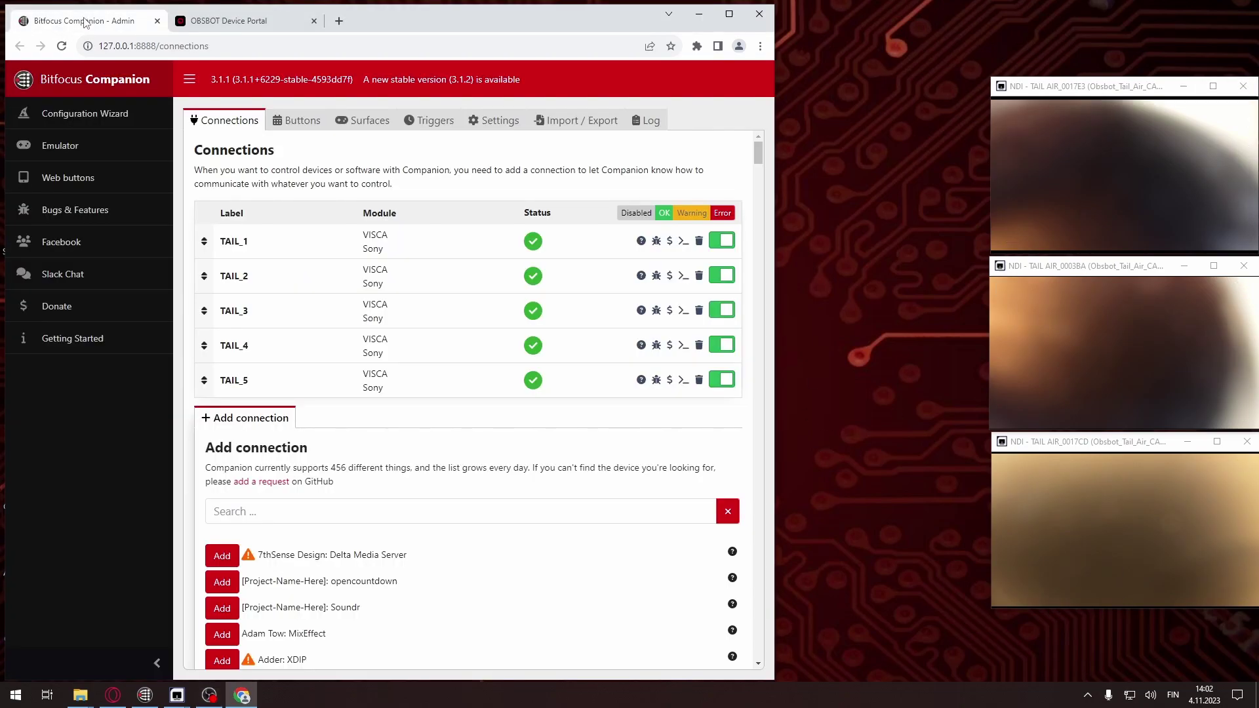
{"action": "left_click", "coordinate": [376, 252]}
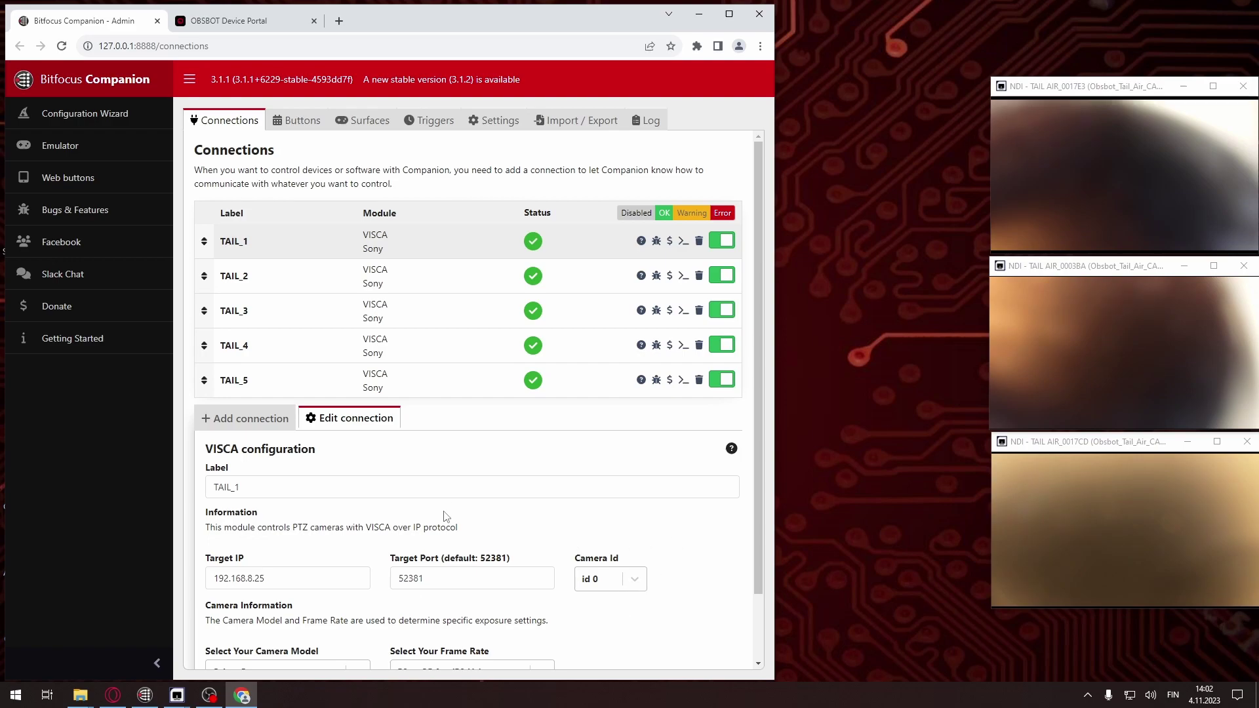
{"action": "scroll", "coordinate": [445, 511], "scroll_direction": "down", "scroll_amount": 2}
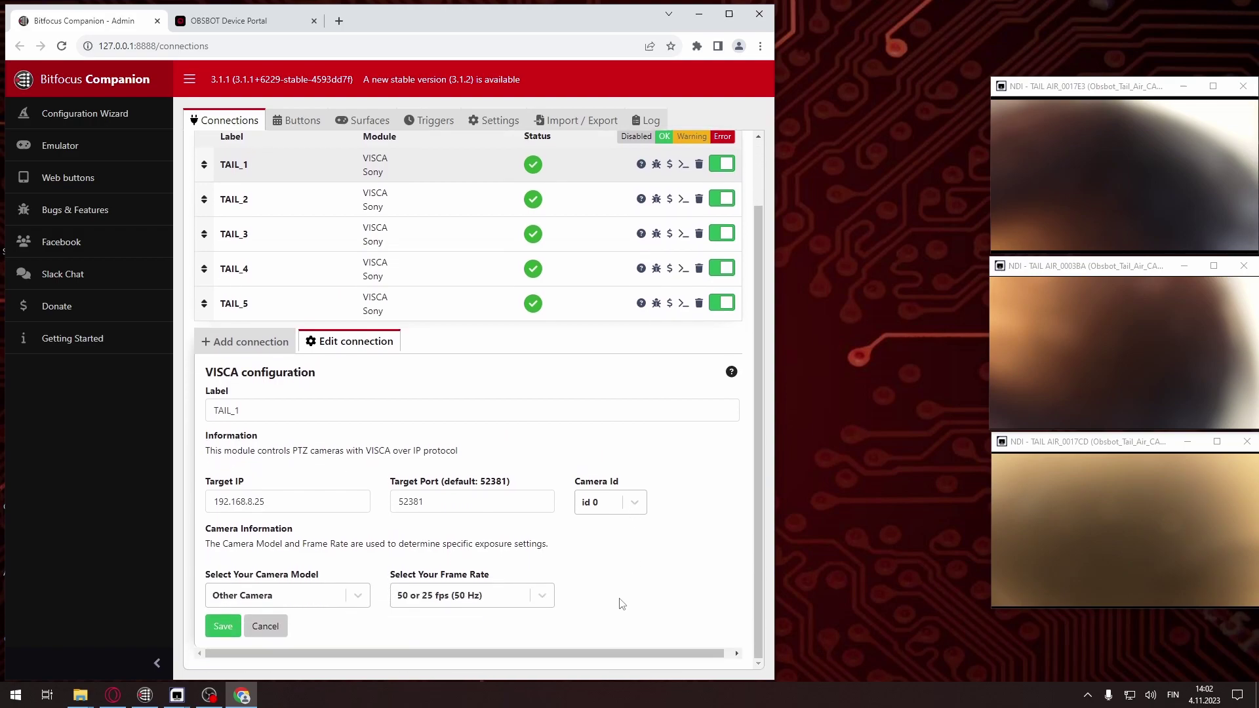
{"action": "scroll", "coordinate": [613, 594], "scroll_direction": "up", "scroll_amount": 2}
{"action": "scroll", "coordinate": [610, 595], "scroll_direction": "down", "scroll_amount": 2}
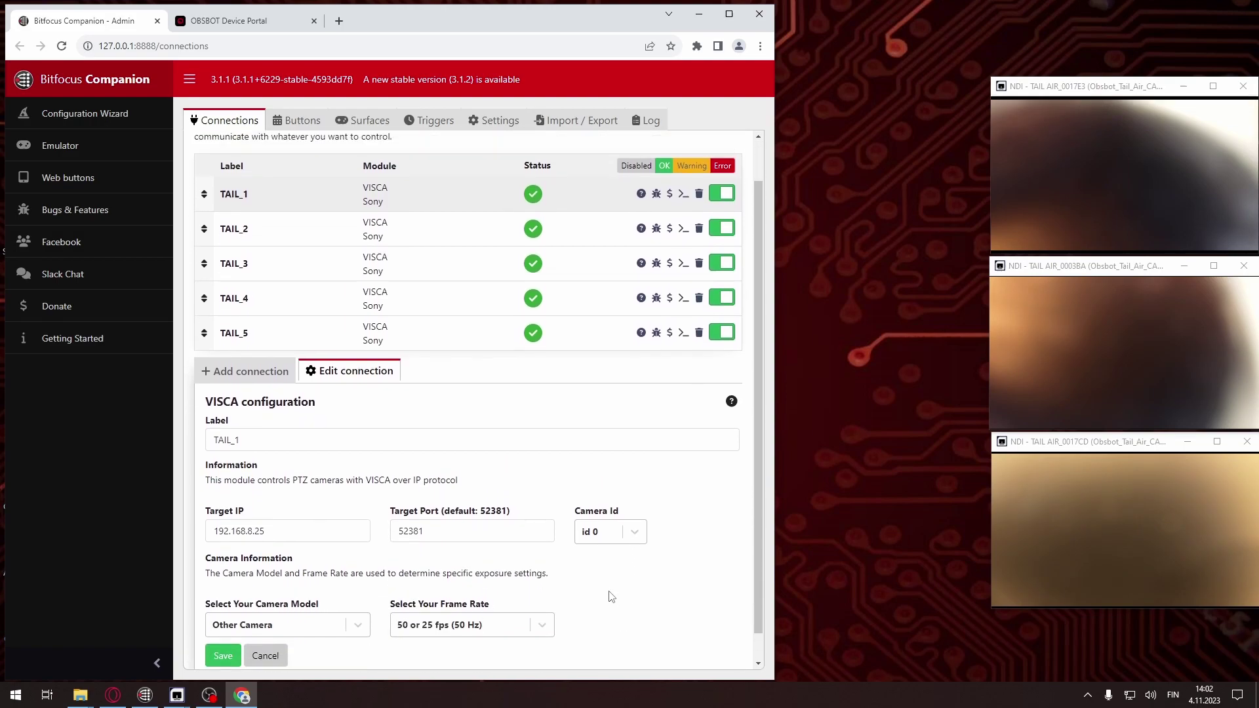
{"action": "scroll", "coordinate": [558, 629], "scroll_direction": "up", "scroll_amount": 2}
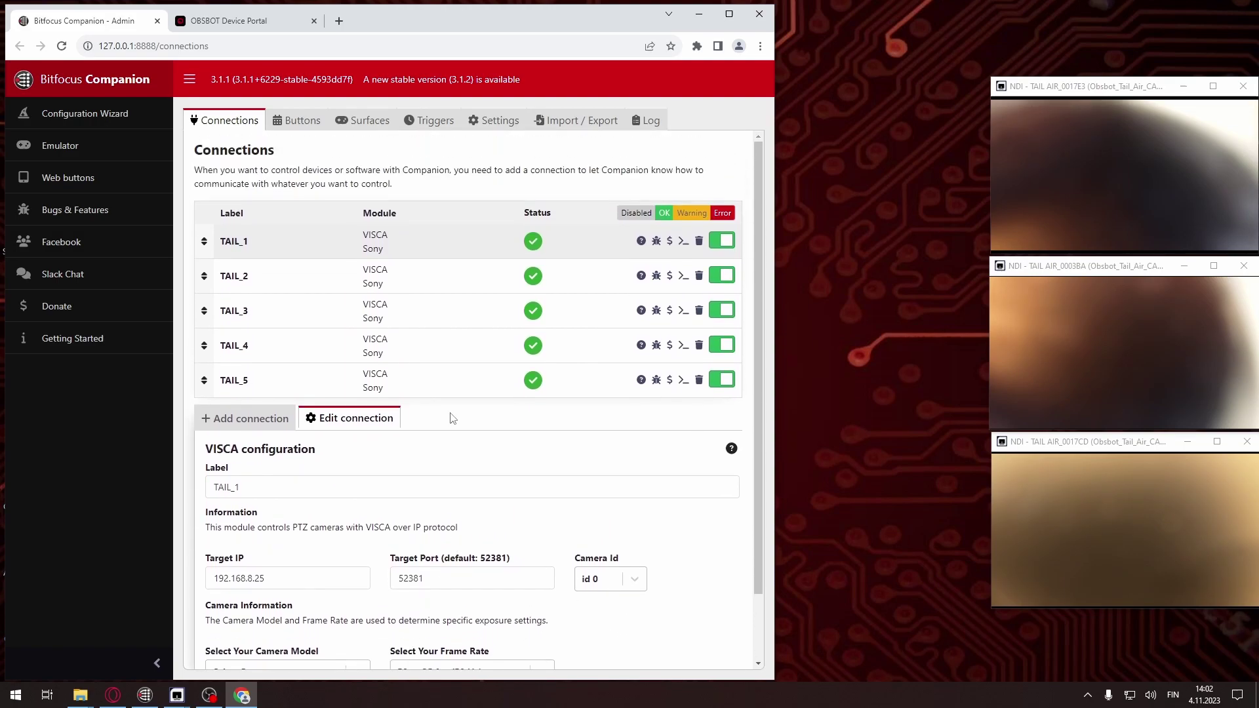
{"action": "scroll", "coordinate": [407, 547], "scroll_direction": "down", "scroll_amount": 2}
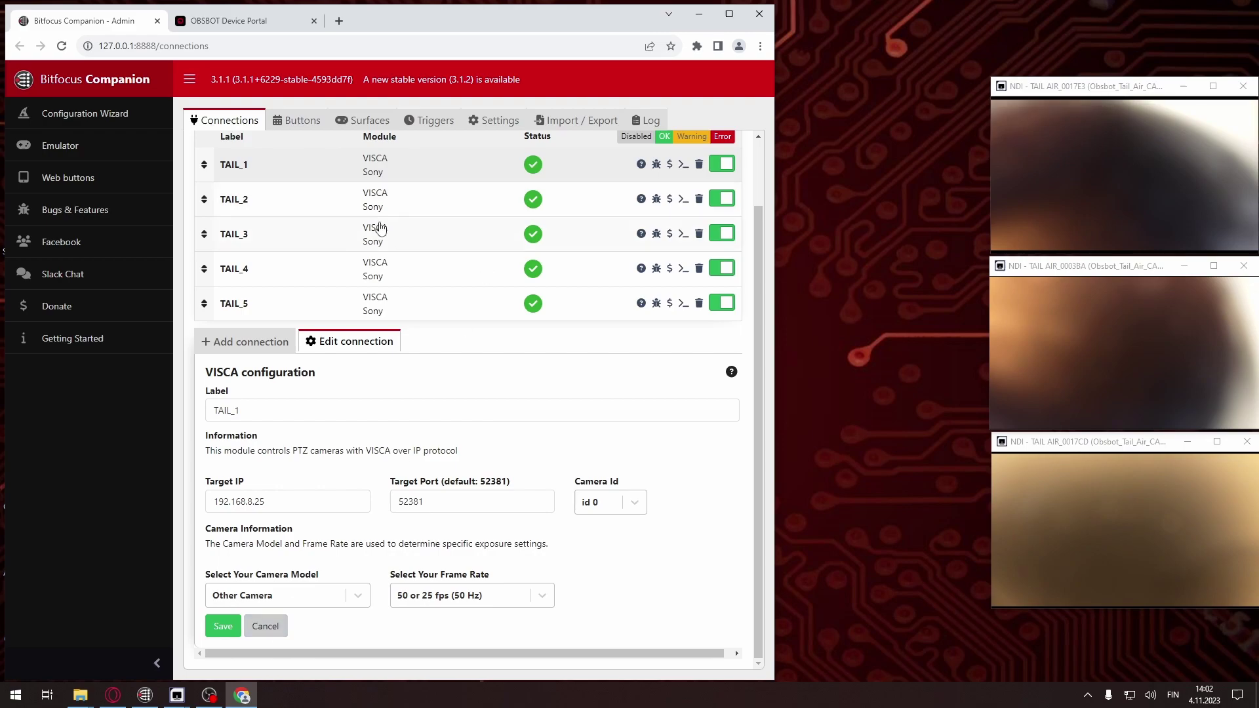
{"action": "left_click", "coordinate": [267, 627]}
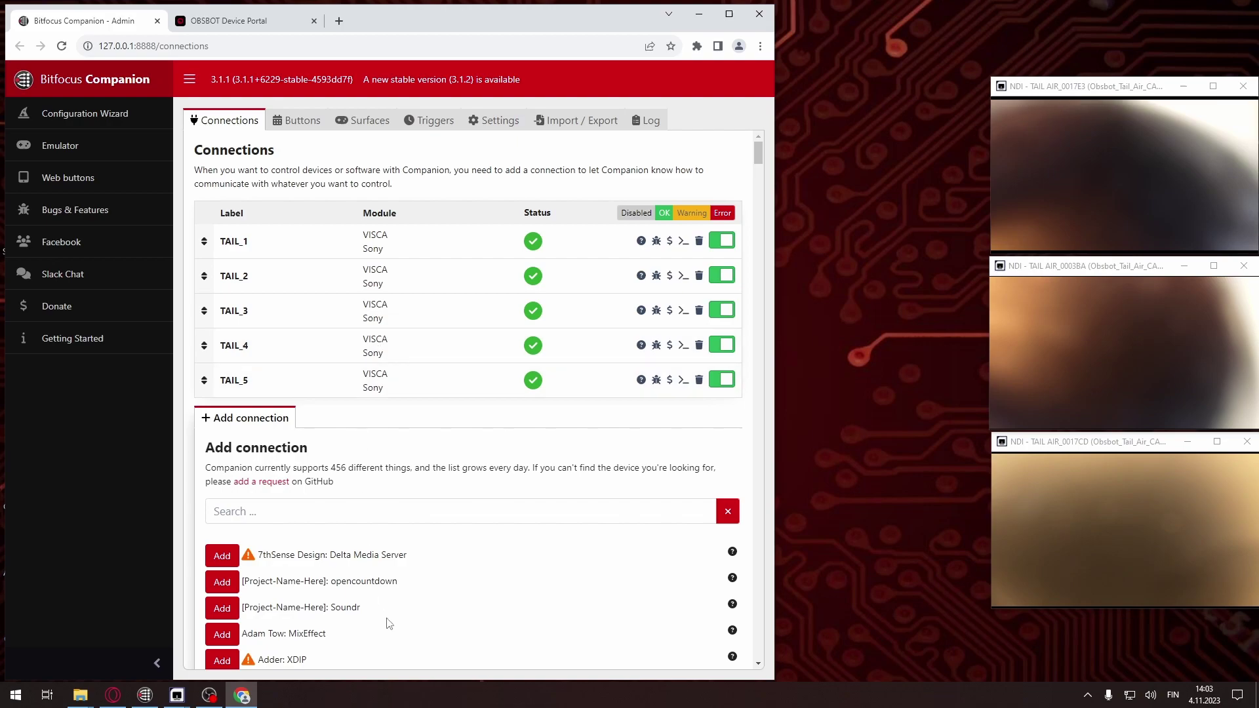
Step: Open the ON button on button page 1 and examine its camera power and recall preset press actions in a widened window
{"action": "left_click", "coordinate": [303, 121]}
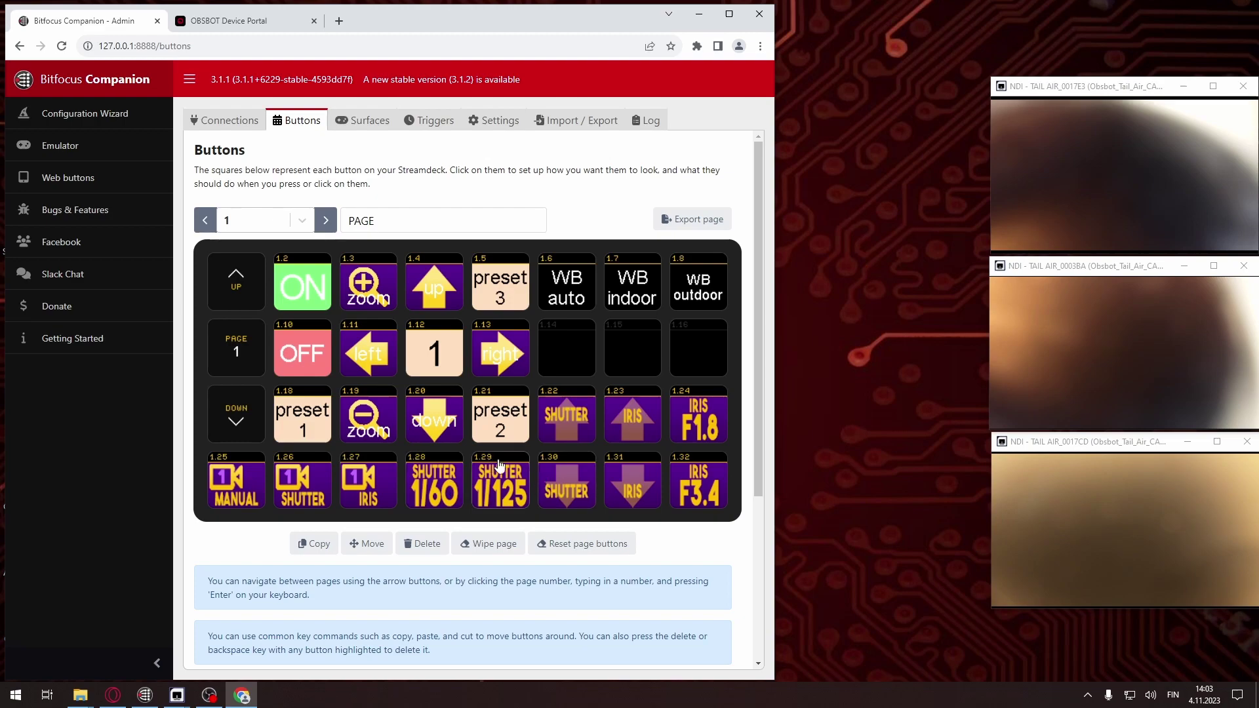
{"action": "left_click", "coordinate": [307, 290]}
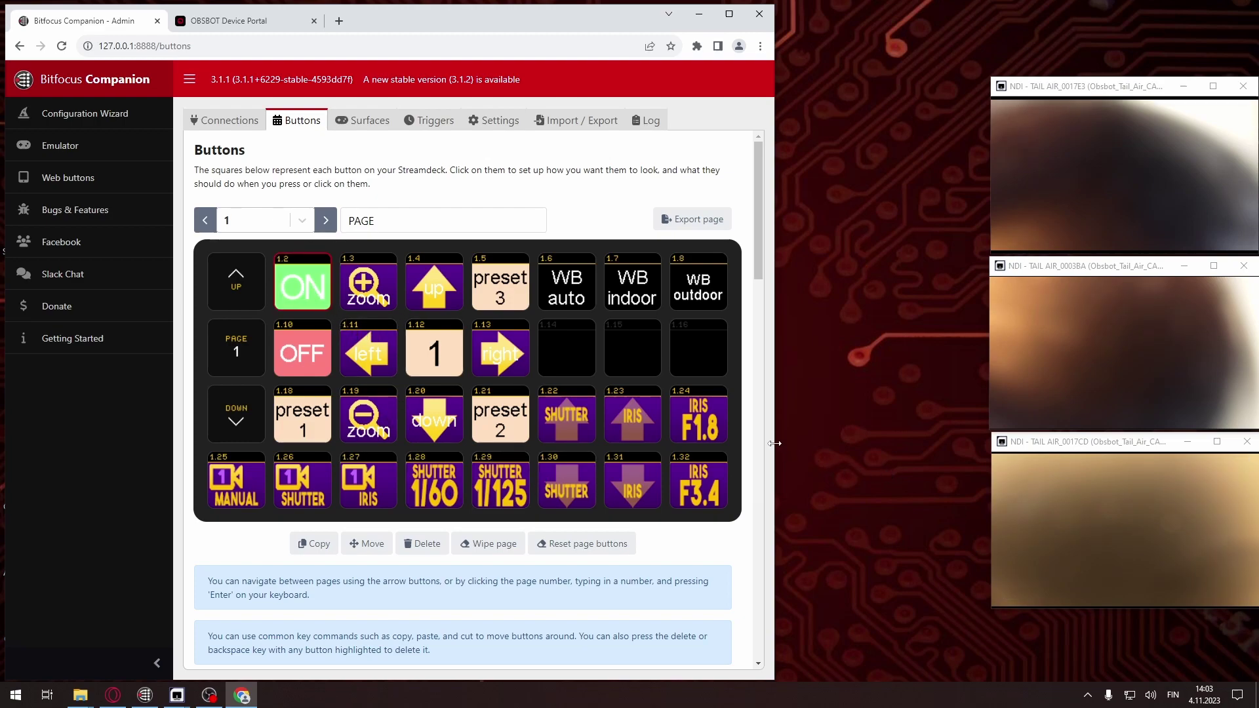
{"action": "left_click_drag", "start_coordinate": [775, 443], "coordinate": [1225, 443]}
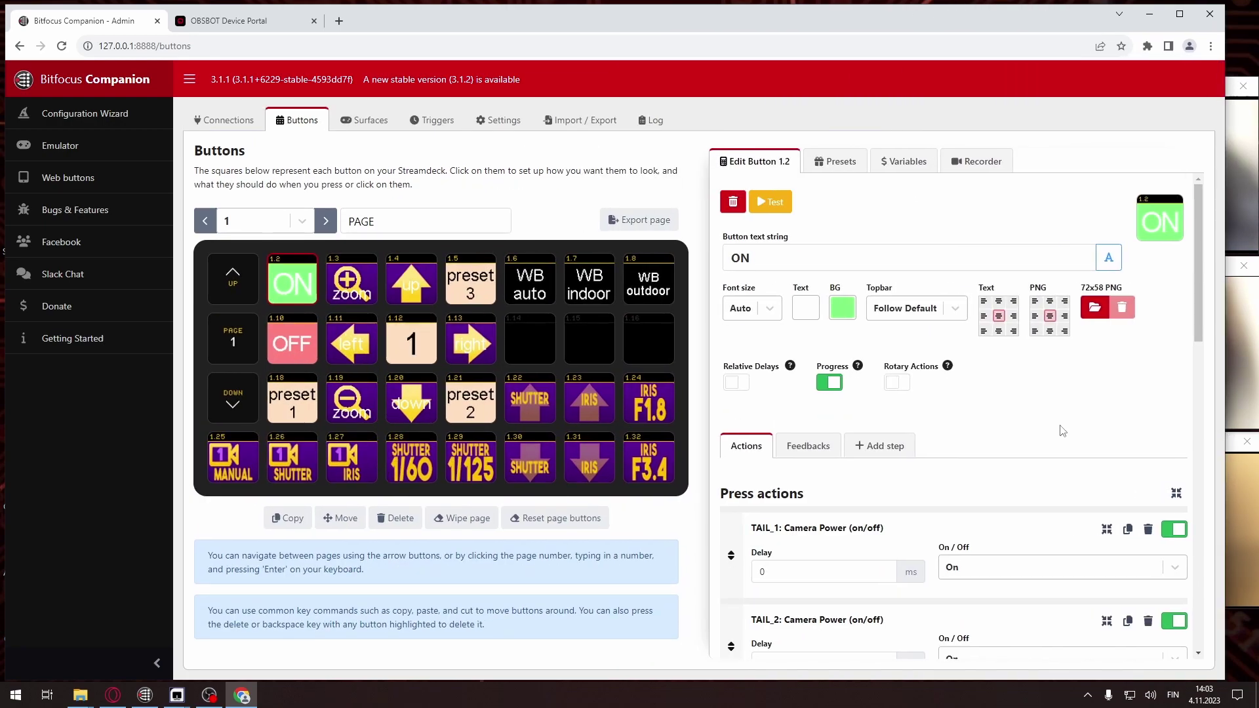
{"action": "scroll", "coordinate": [984, 408], "scroll_direction": "down", "scroll_amount": 2}
{"action": "scroll", "coordinate": [984, 408], "scroll_direction": "down", "scroll_amount": 3}
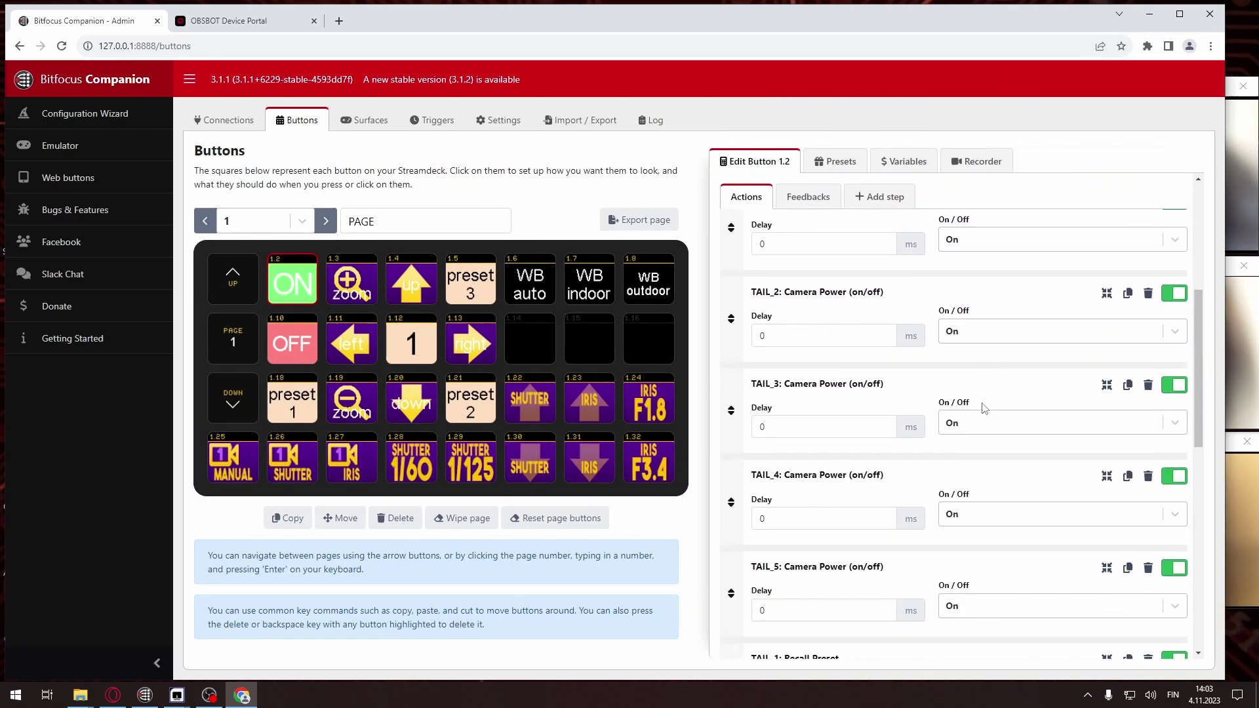
{"action": "scroll", "coordinate": [984, 408], "scroll_direction": "up", "scroll_amount": 2}
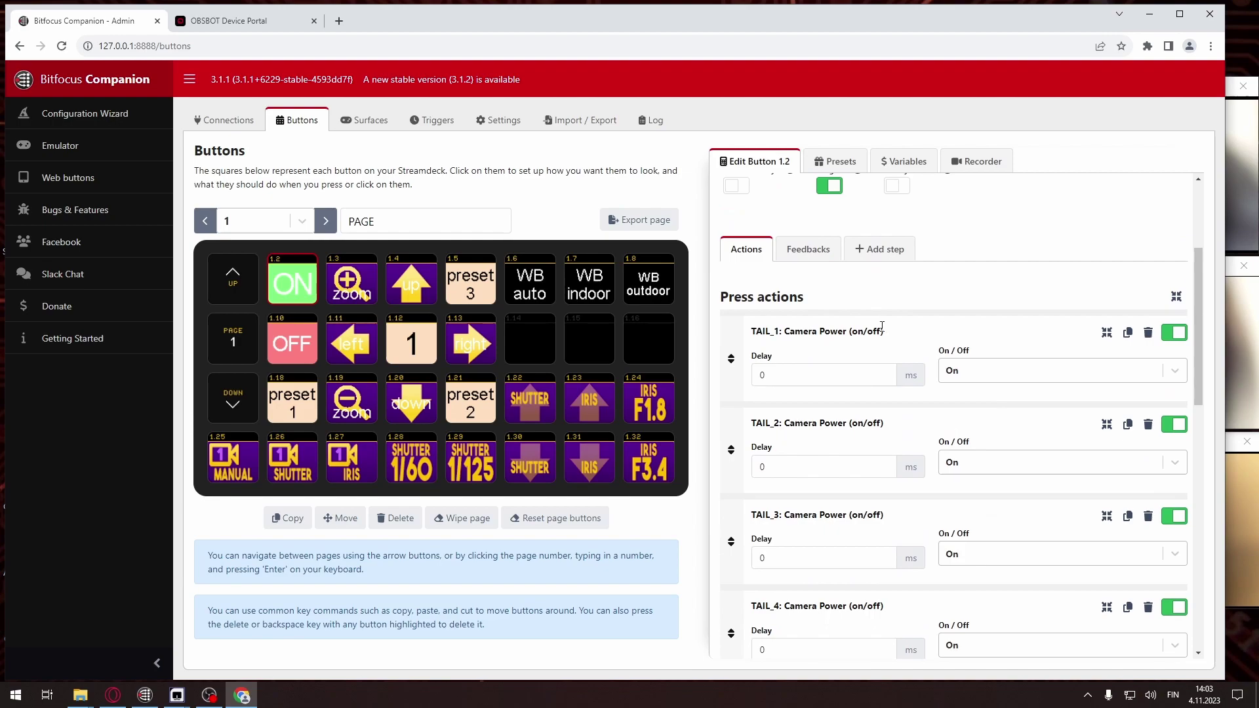
{"action": "scroll", "coordinate": [922, 319], "scroll_direction": "down", "scroll_amount": 2}
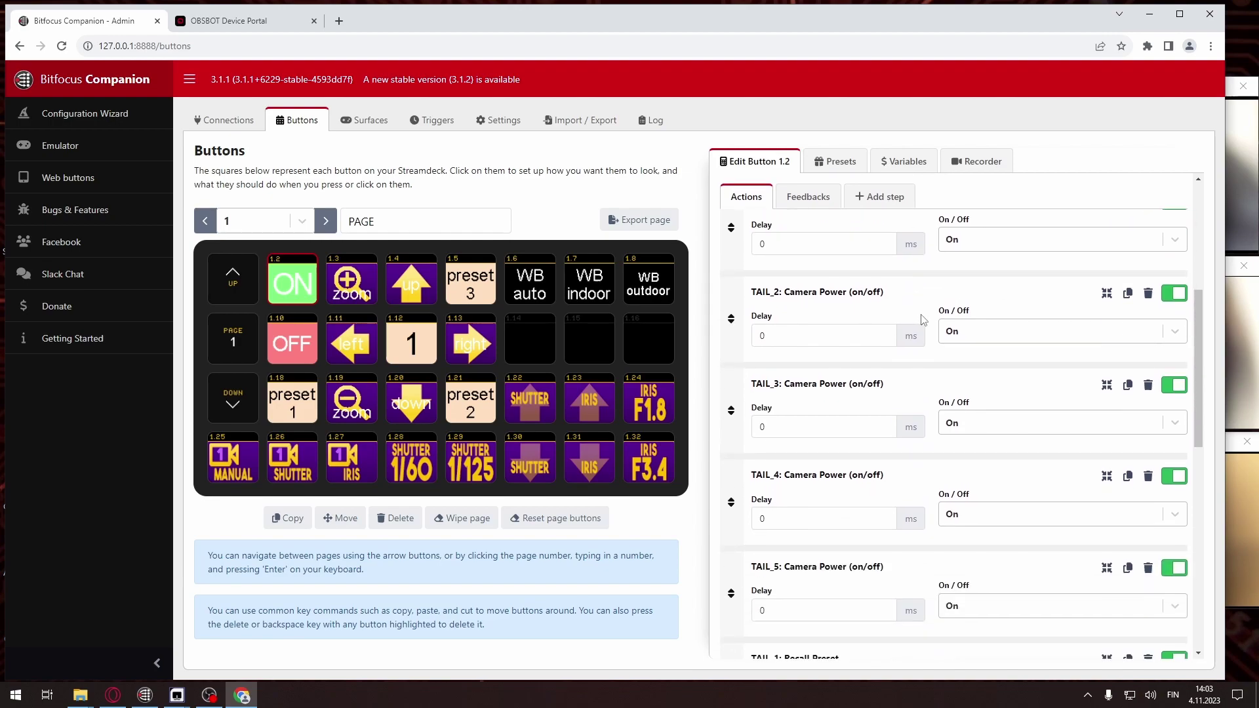
{"action": "scroll", "coordinate": [928, 321], "scroll_direction": "up", "scroll_amount": 1}
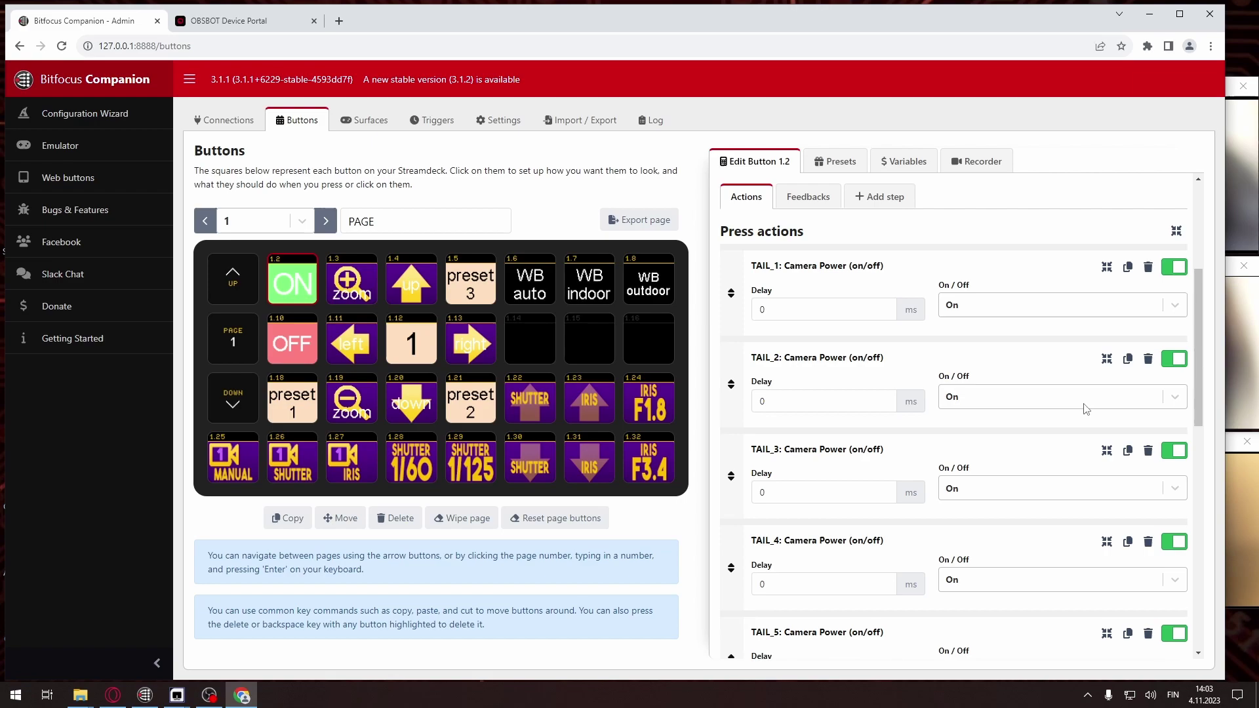
{"action": "scroll", "coordinate": [1060, 433], "scroll_direction": "down", "scroll_amount": 2}
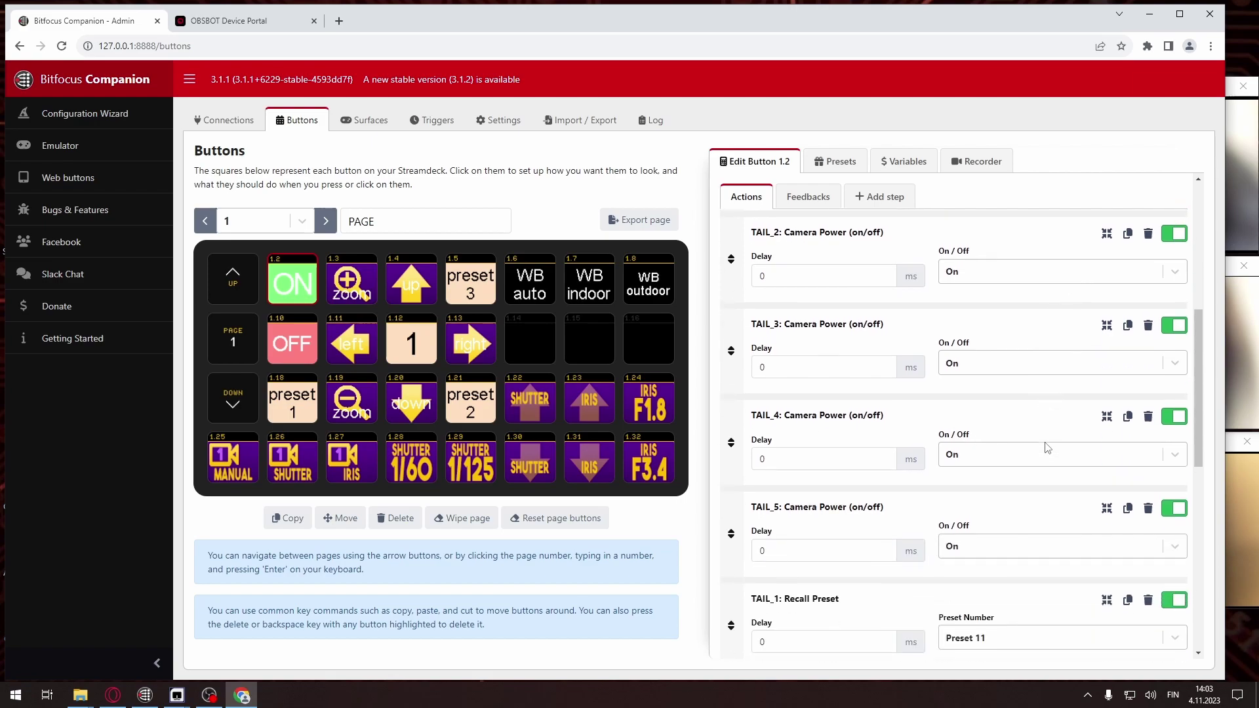
{"action": "scroll", "coordinate": [1047, 447], "scroll_direction": "down", "scroll_amount": 3}
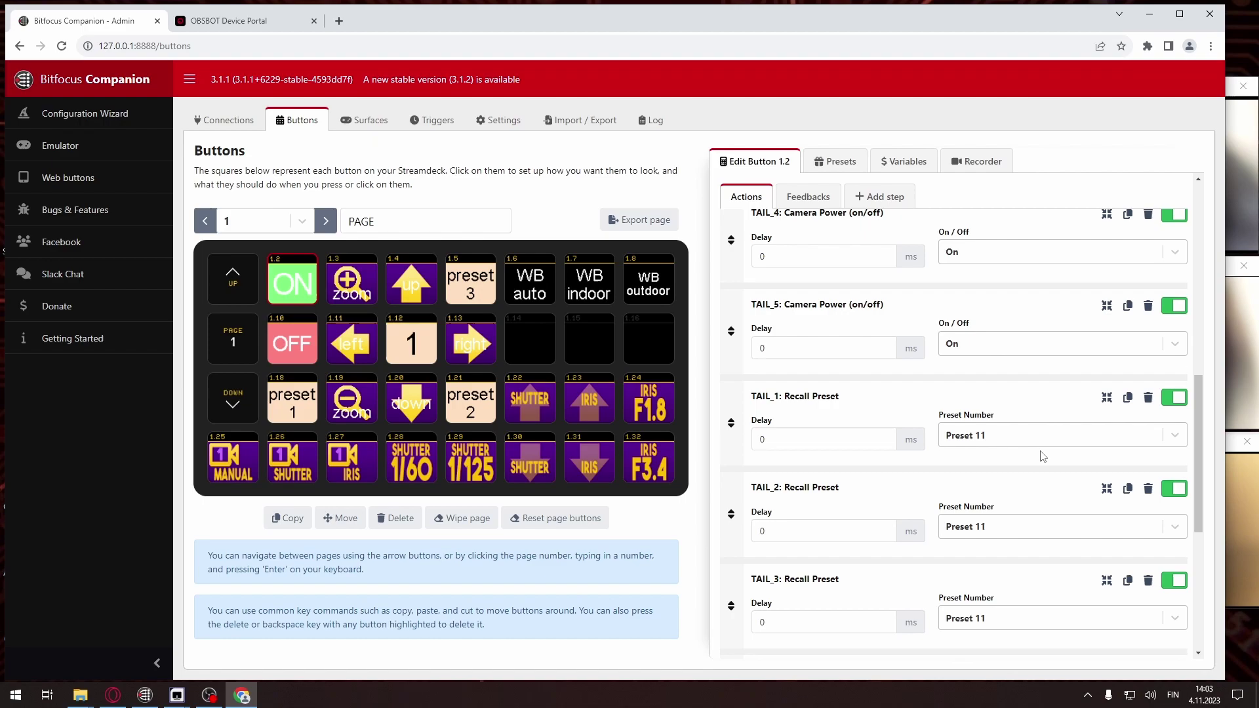
{"action": "scroll", "coordinate": [1036, 458], "scroll_direction": "up", "scroll_amount": 5}
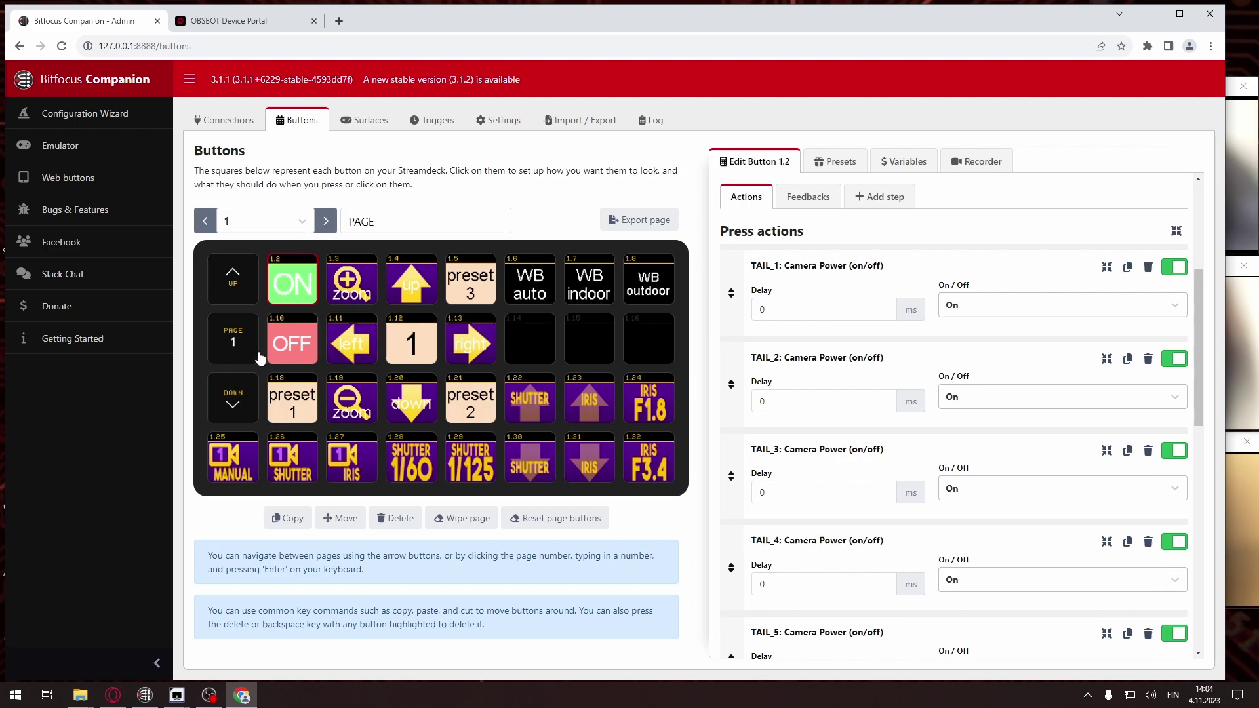
Step: Open the OFF button on page 1 and examine its press actions for all cameras
{"action": "left_click", "coordinate": [288, 349]}
{"action": "scroll", "coordinate": [846, 503], "scroll_direction": "down", "scroll_amount": 5}
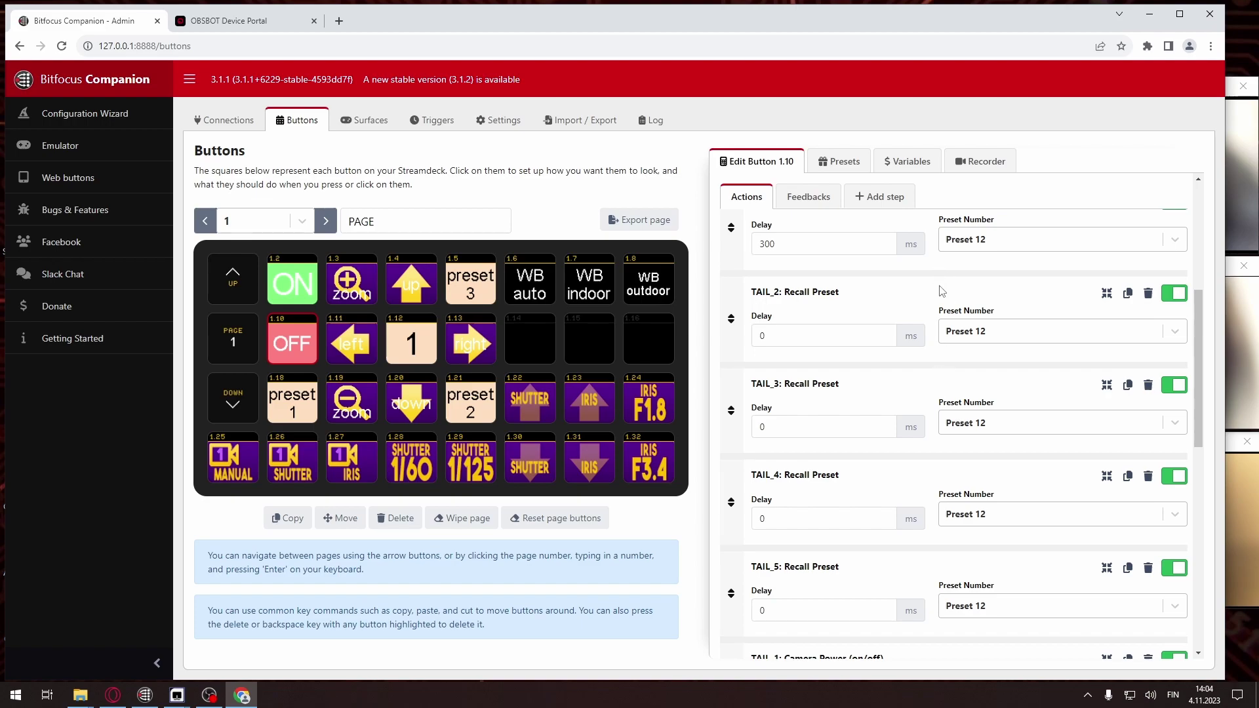
{"action": "scroll", "coordinate": [941, 292], "scroll_direction": "down", "scroll_amount": 3}
{"action": "scroll", "coordinate": [943, 297], "scroll_direction": "up", "scroll_amount": 5}
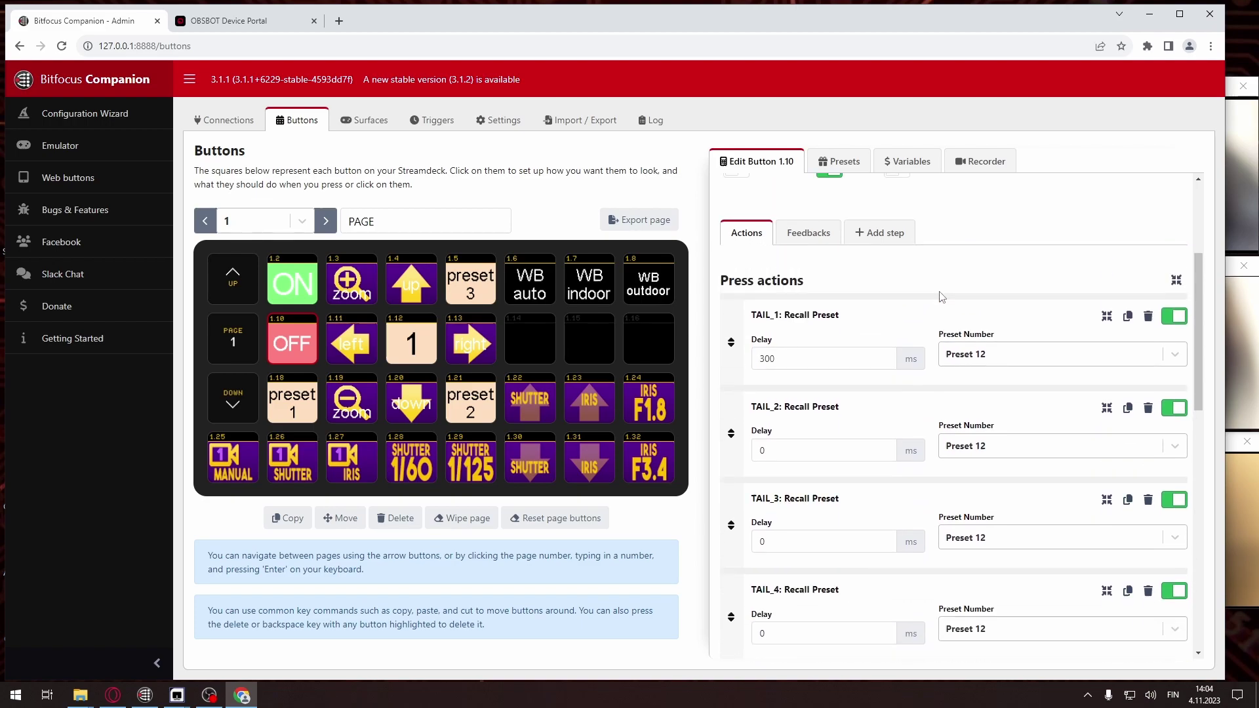
{"action": "scroll", "coordinate": [944, 357], "scroll_direction": "up", "scroll_amount": 1}
{"action": "scroll", "coordinate": [942, 363], "scroll_direction": "down", "scroll_amount": 1}
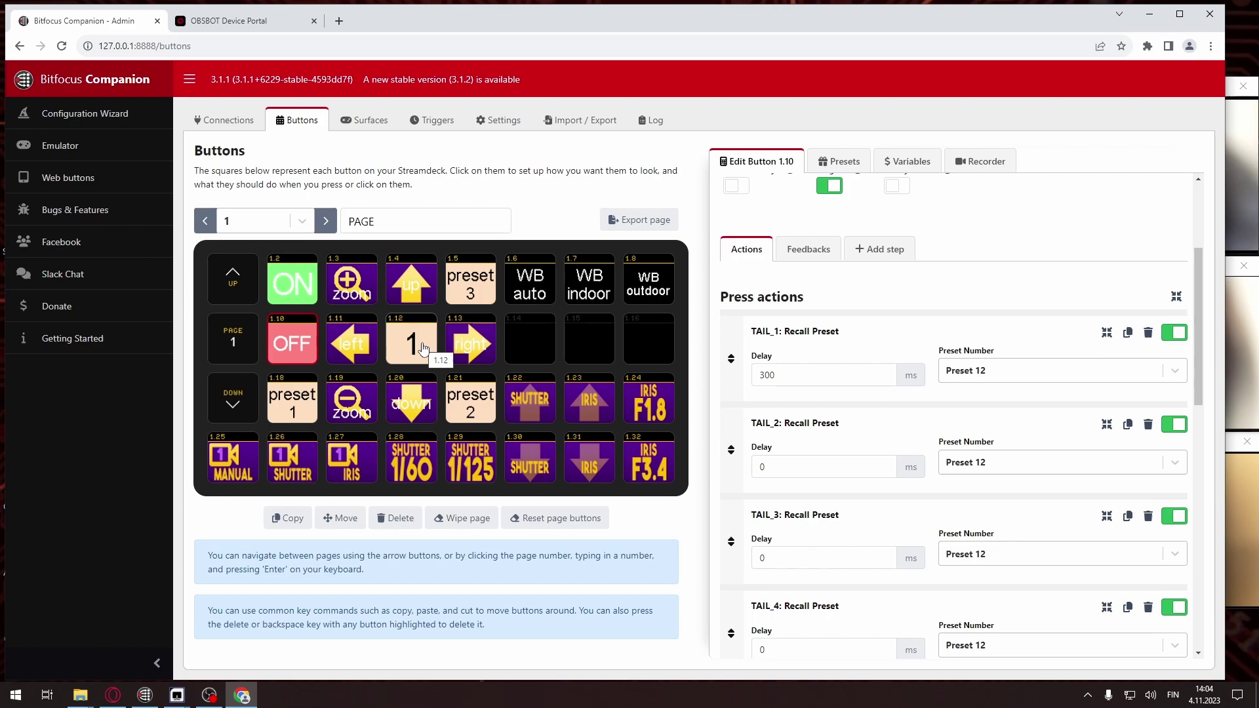
Step: Inspect the actions of the camera number button 1 and the left arrow button on page 1
{"action": "left_click", "coordinate": [422, 348]}
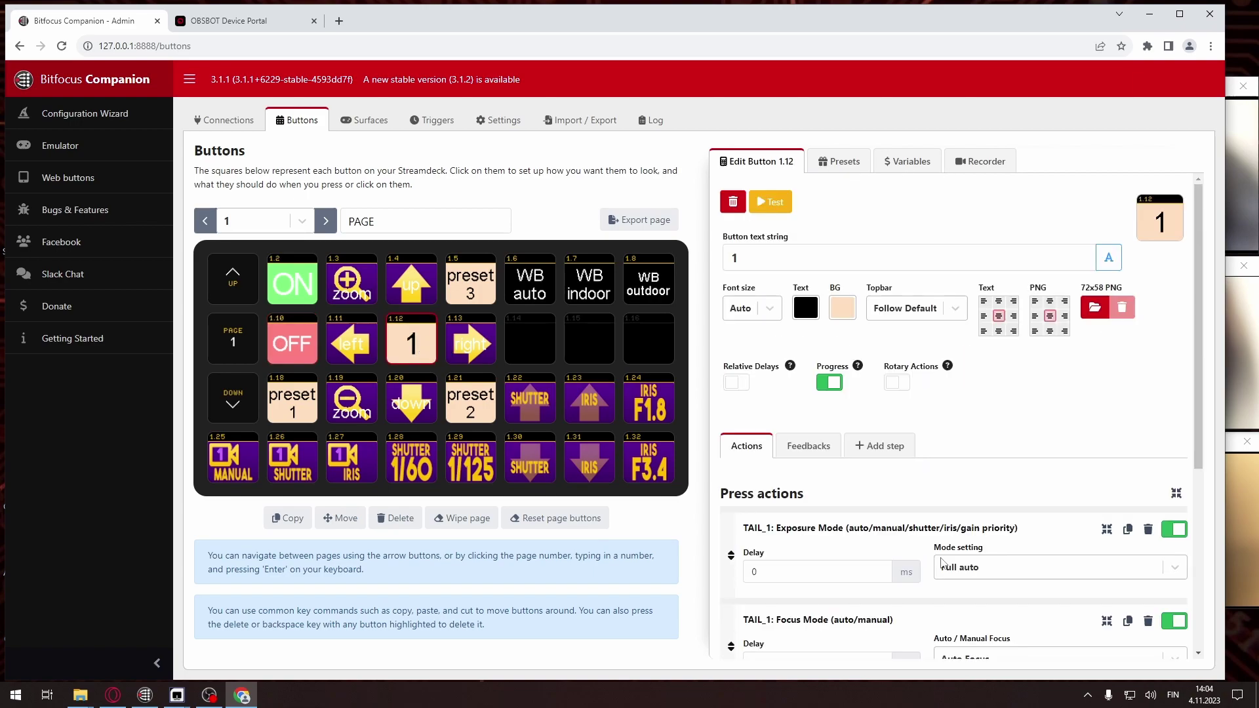
{"action": "scroll", "coordinate": [949, 535], "scroll_direction": "down", "scroll_amount": 4}
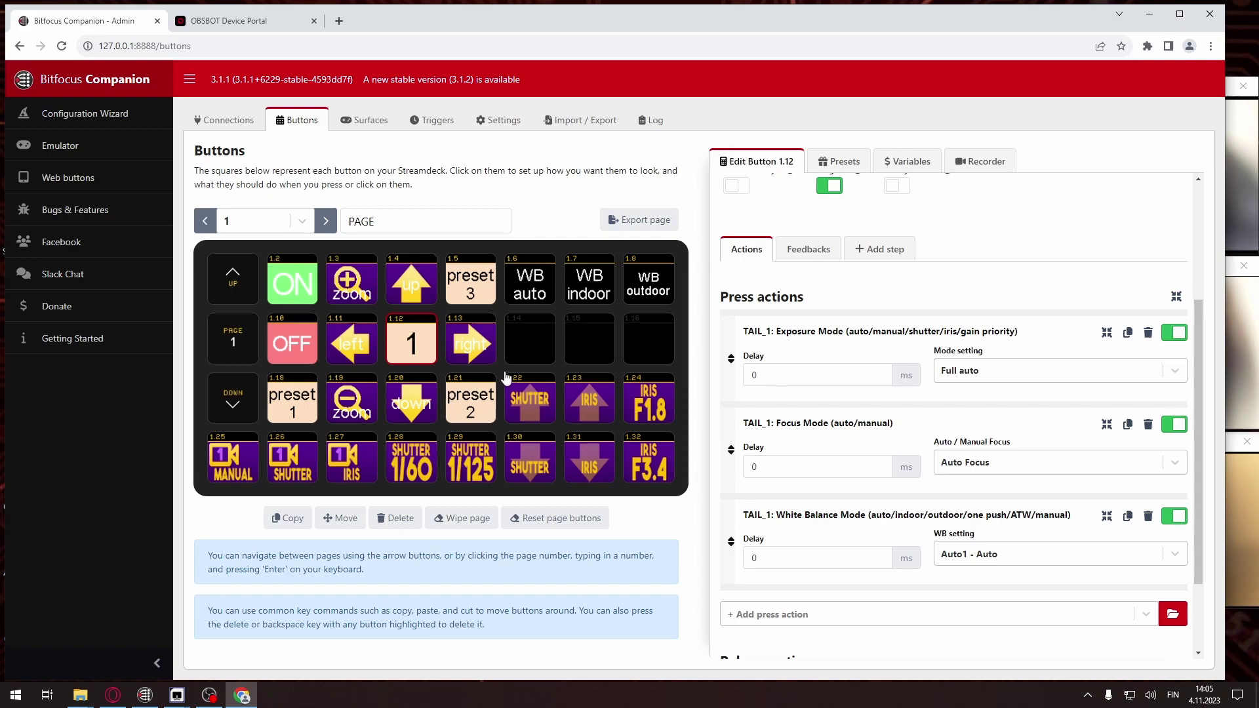
{"action": "left_click", "coordinate": [352, 344]}
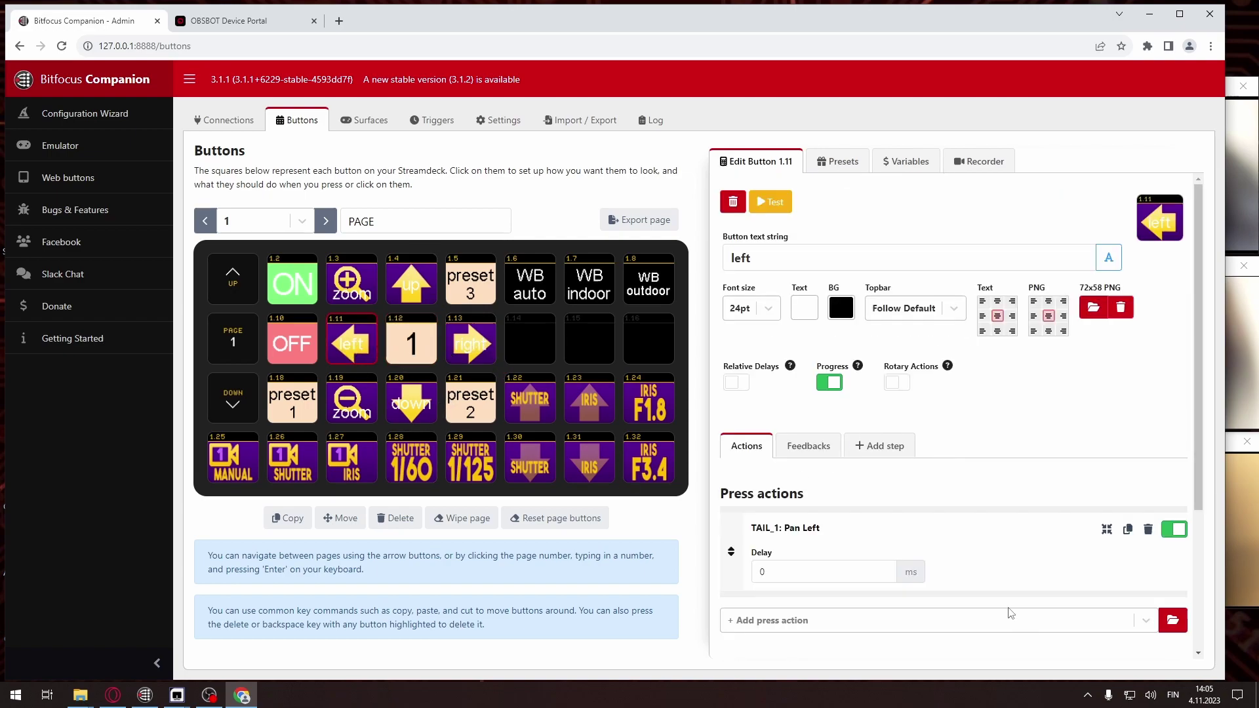
{"action": "scroll", "coordinate": [1010, 611], "scroll_direction": "down", "scroll_amount": 3}
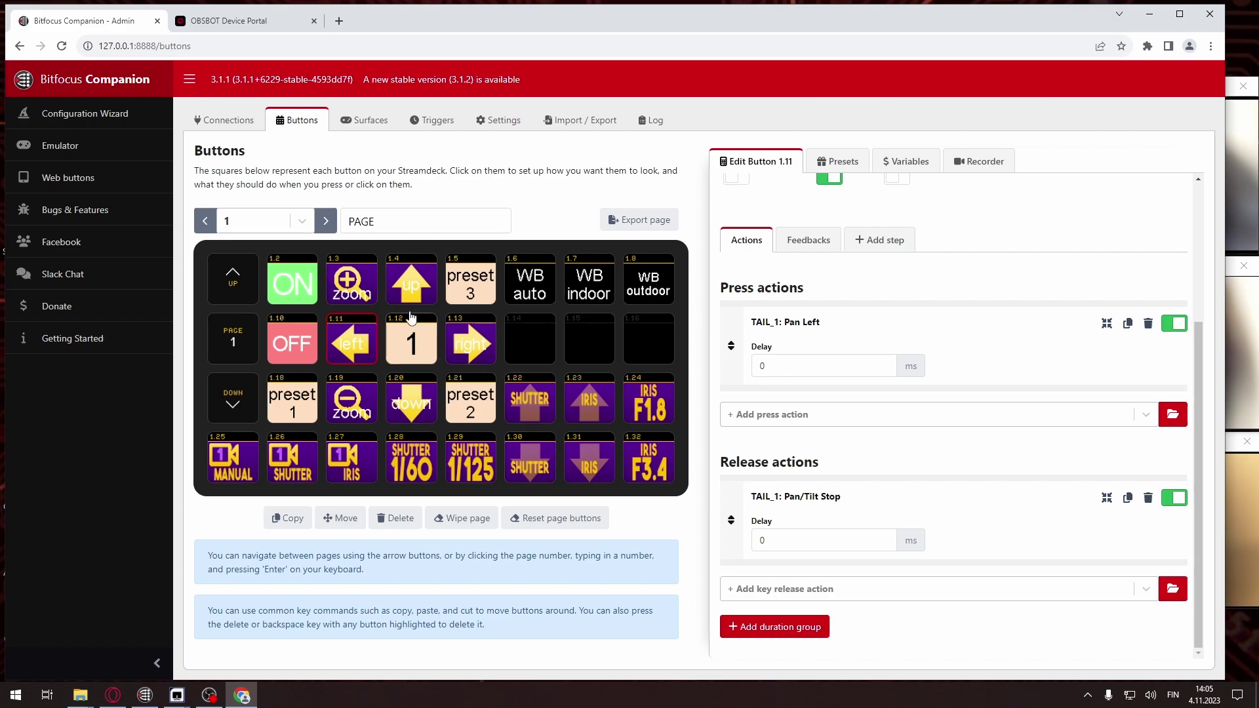
Step: Look through the camera button pages 2 to 5
{"action": "left_click", "coordinate": [326, 222]}
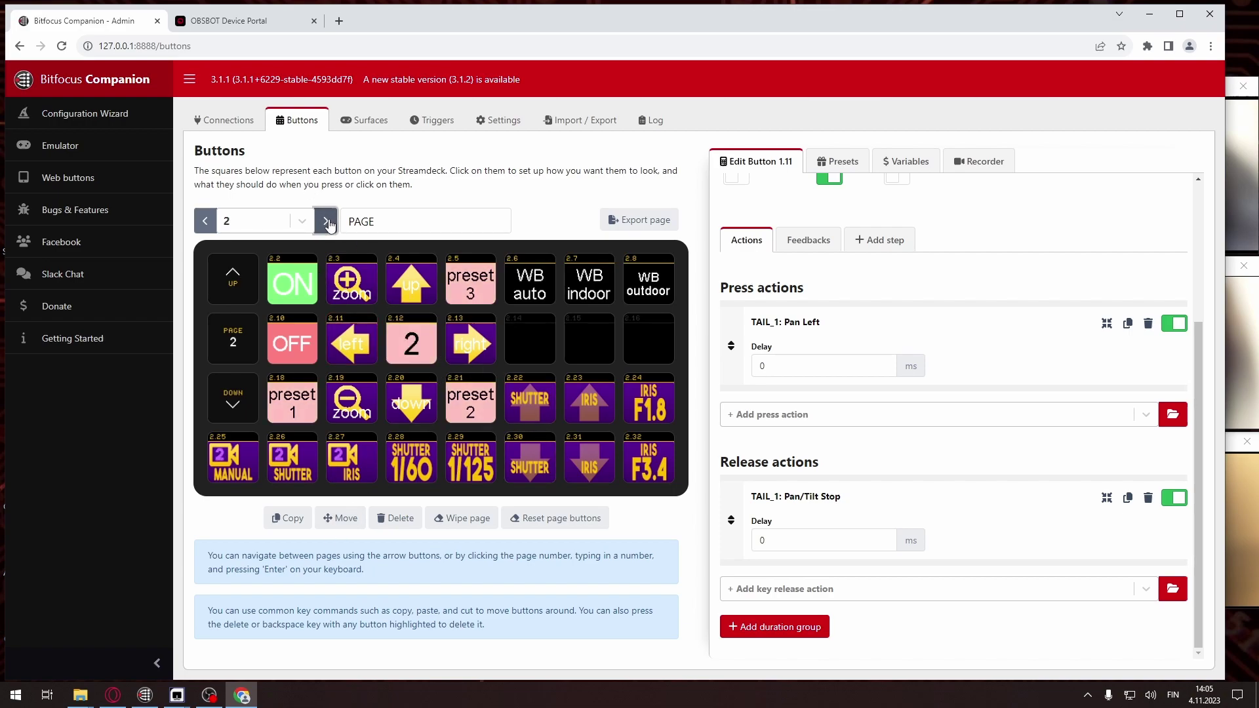
{"action": "left_click", "coordinate": [325, 221]}
{"action": "left_click", "coordinate": [326, 222]}
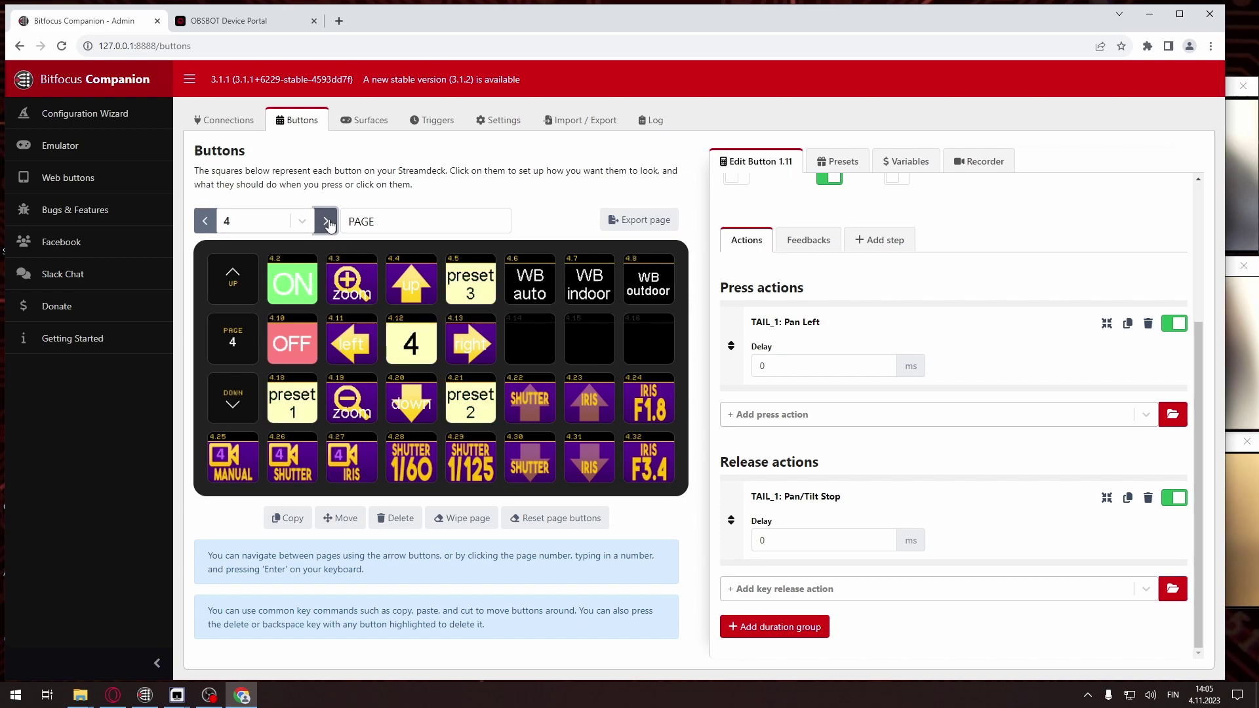
{"action": "left_click", "coordinate": [326, 221]}
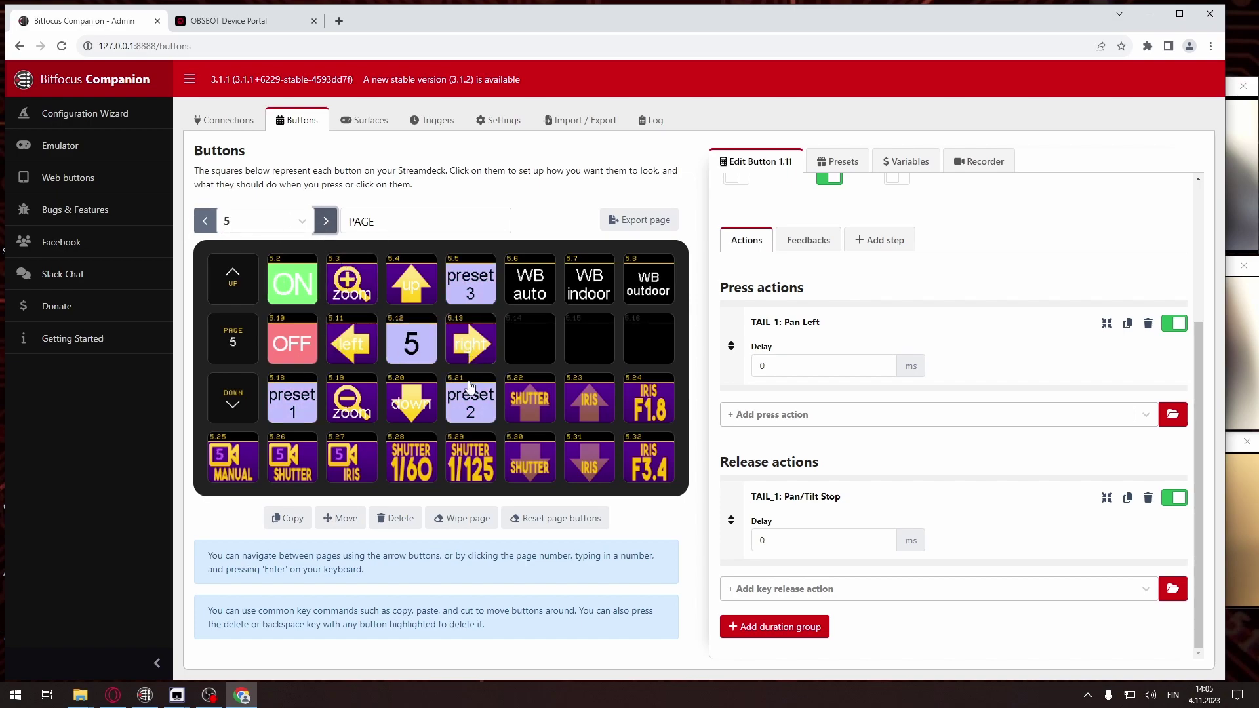
Step: Go back through the button pages to view the store preset buttons on pages 99 and 98
{"action": "left_click", "coordinate": [208, 223]}
{"action": "left_click", "coordinate": [207, 224]}
{"action": "left_click", "coordinate": [206, 224]}
{"action": "left_click", "coordinate": [206, 225]}
{"action": "left_click", "coordinate": [206, 224]}
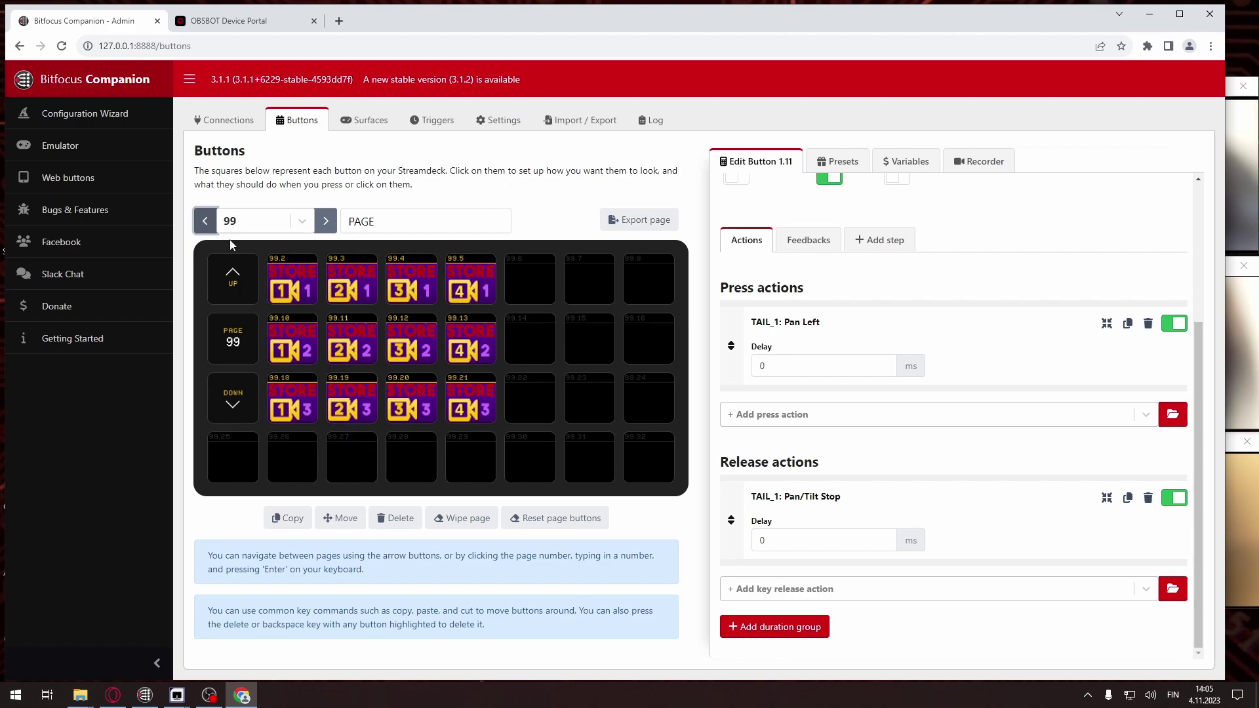
{"action": "left_click", "coordinate": [205, 225]}
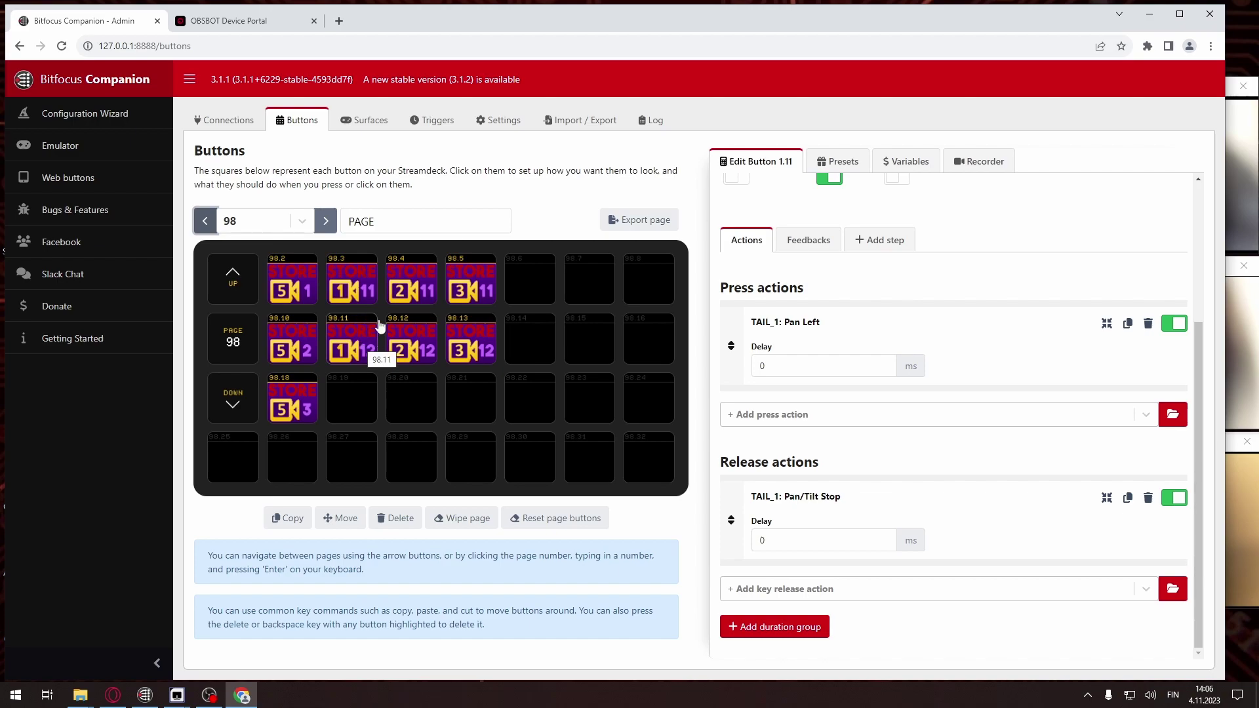
Step: Go forward to button page 2 and narrow the browser window to uncover the NDI camera previews
{"action": "left_click", "coordinate": [237, 284]}
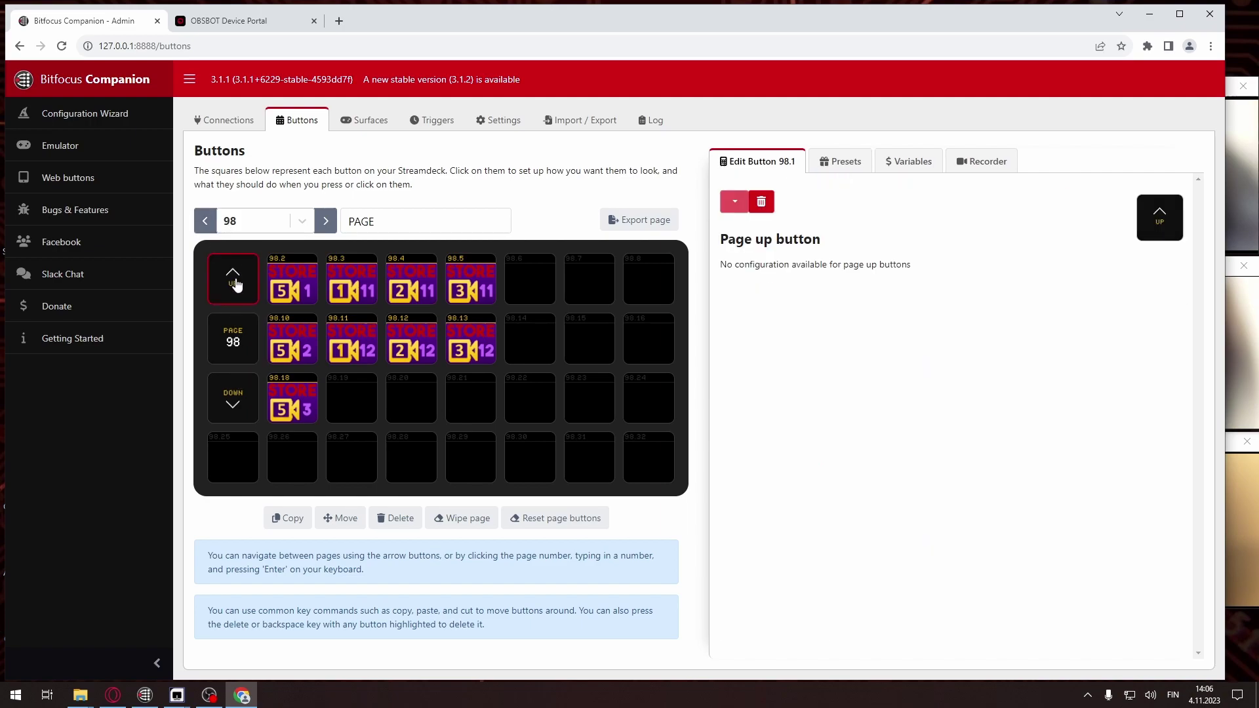
{"action": "left_click", "coordinate": [236, 289]}
{"action": "left_click", "coordinate": [326, 221]}
{"action": "left_click", "coordinate": [326, 221]}
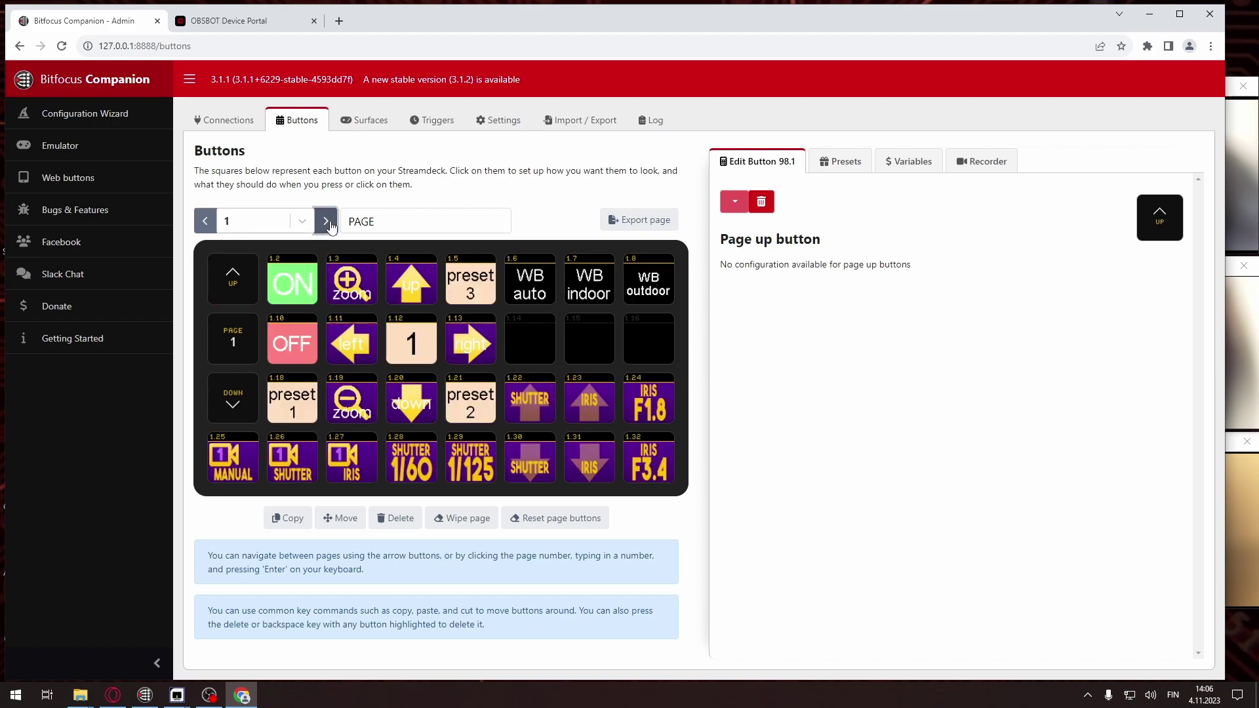
{"action": "left_click", "coordinate": [325, 221]}
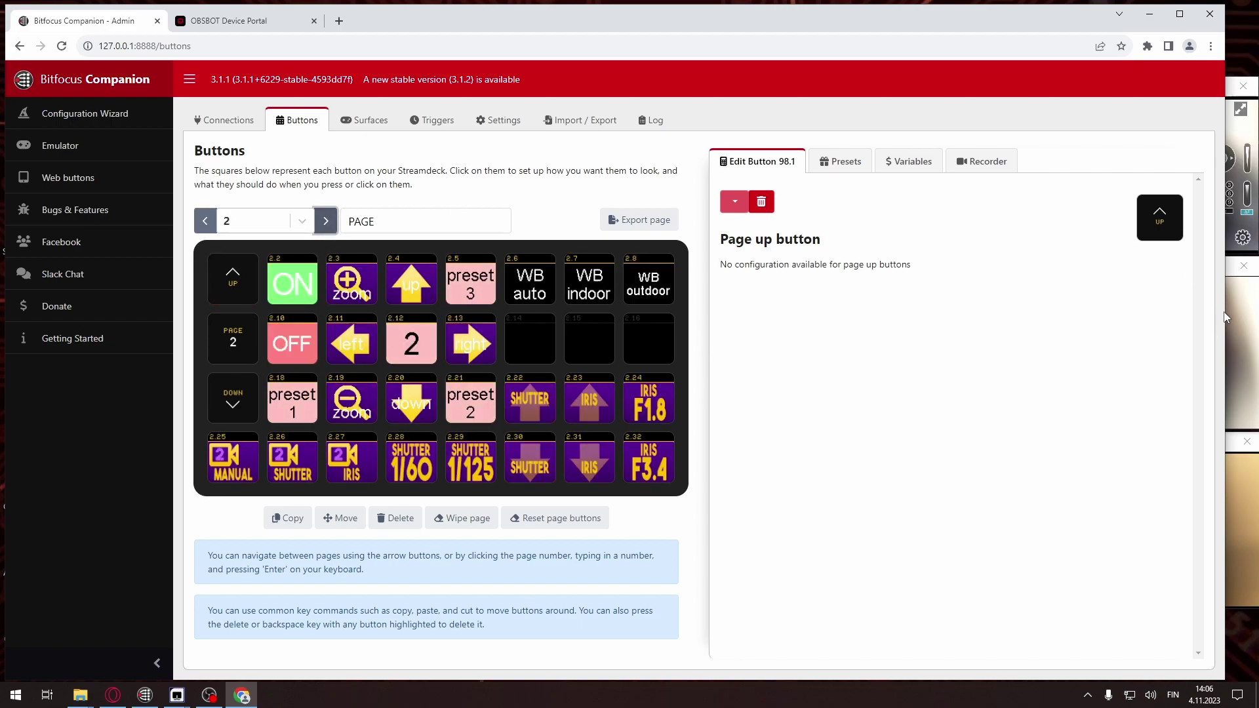
{"action": "left_click_drag", "start_coordinate": [1223, 318], "coordinate": [730, 318]}
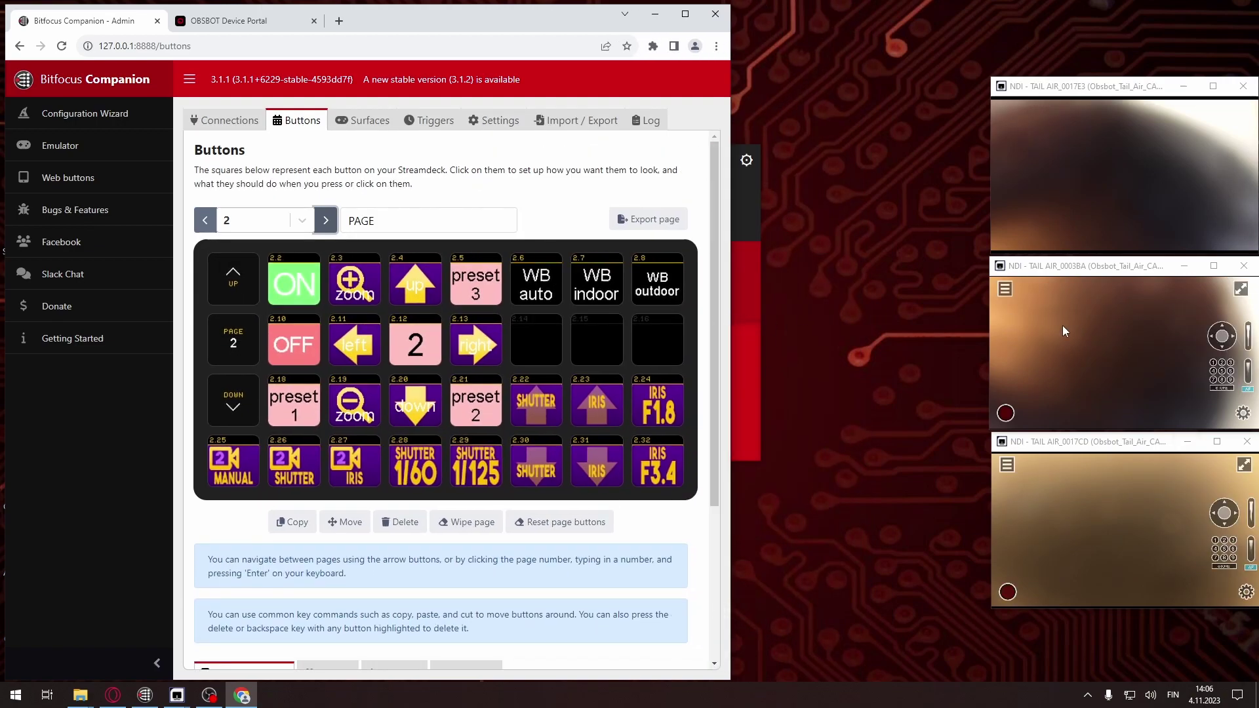